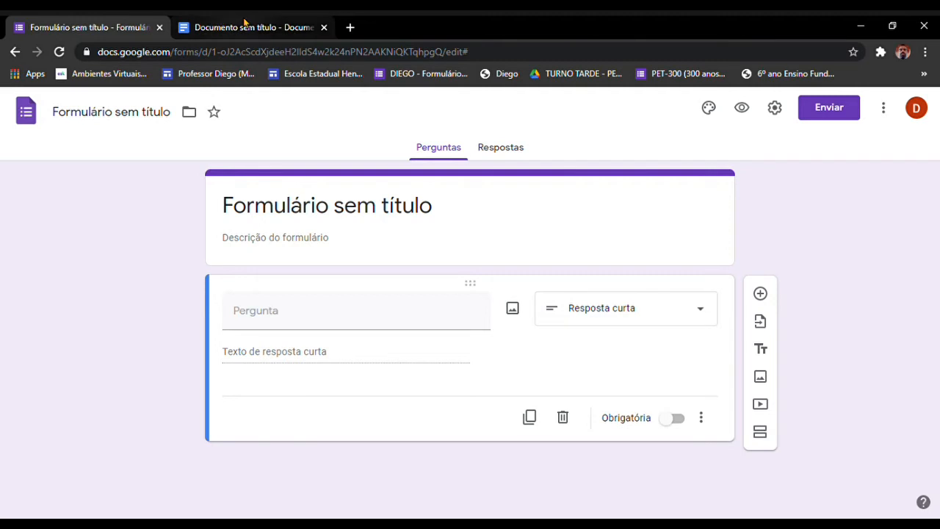
- Copy the document's "Doze mil, cento e seis" question from Google Docs into the form's first question, with Resposta curta as type
click(246, 23)
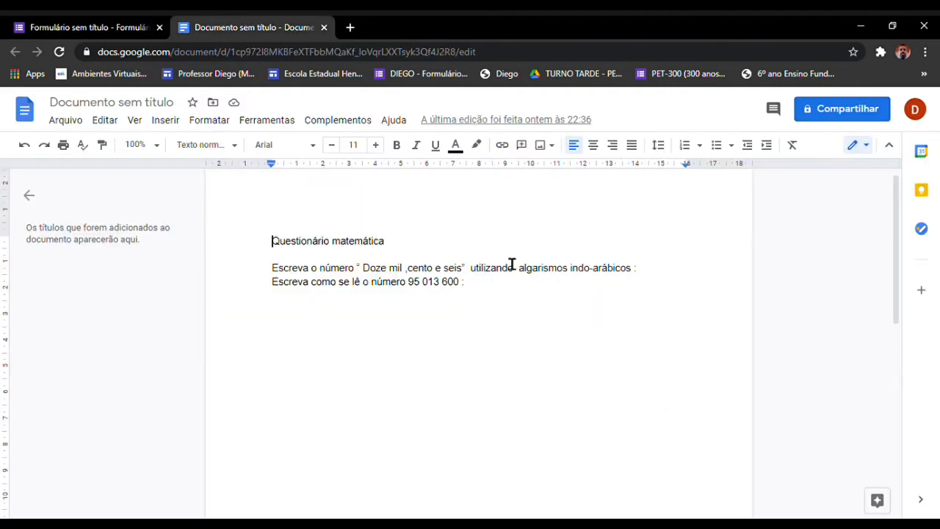
drag(649, 276, 290, 280)
key(ctrl+c)
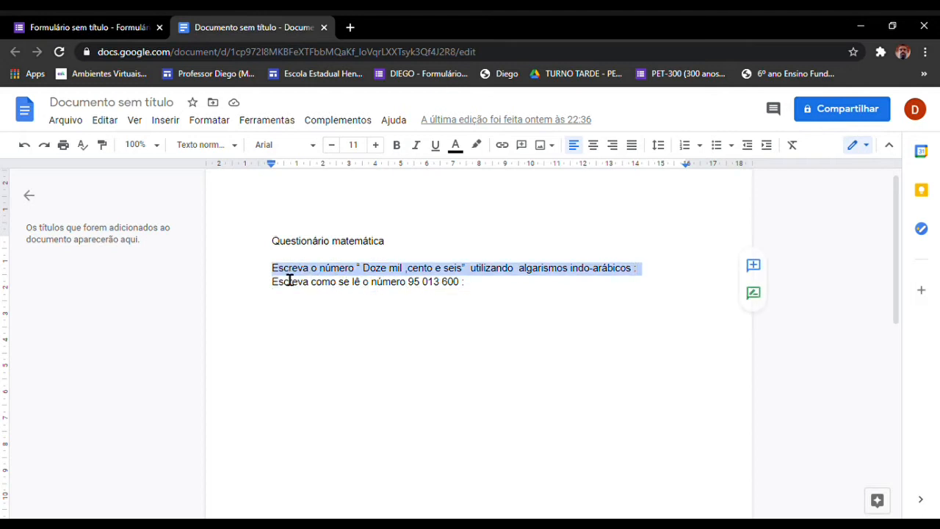
click(110, 25)
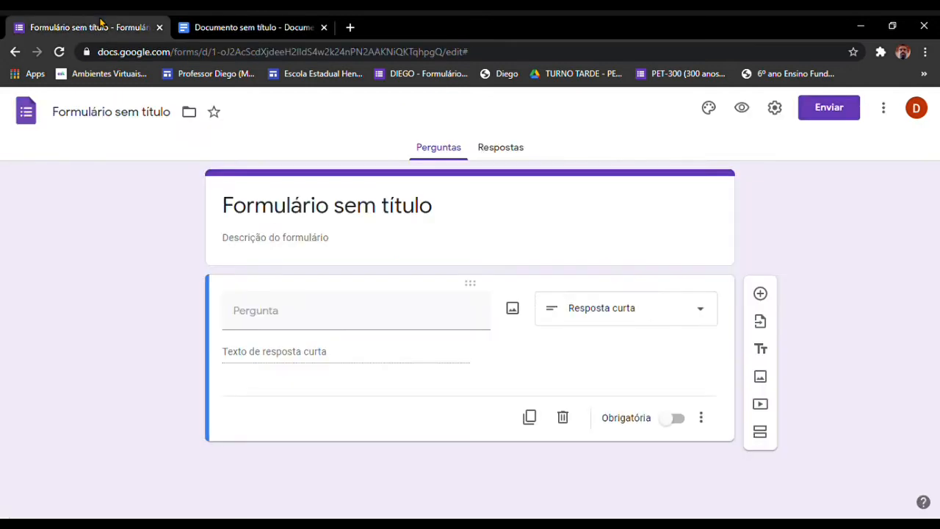
click(317, 327)
key(ctrl+v)
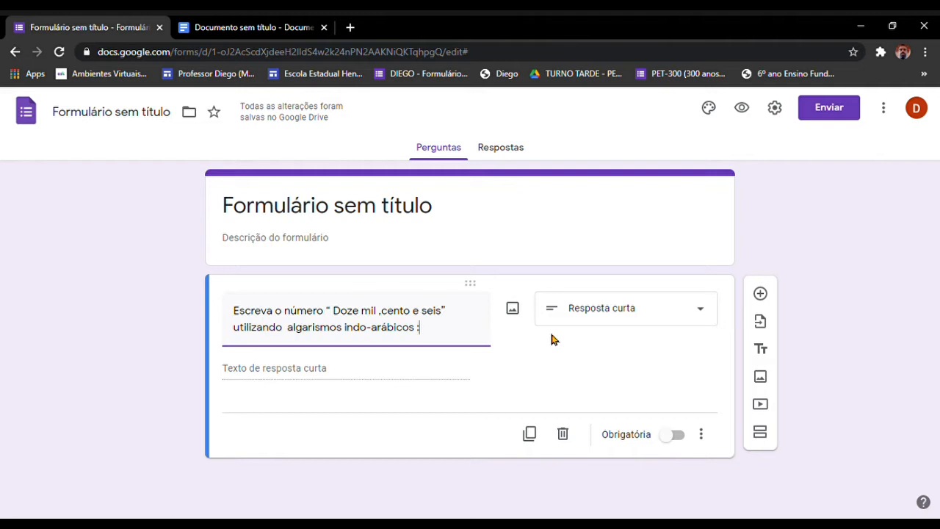
click(702, 316)
click(640, 127)
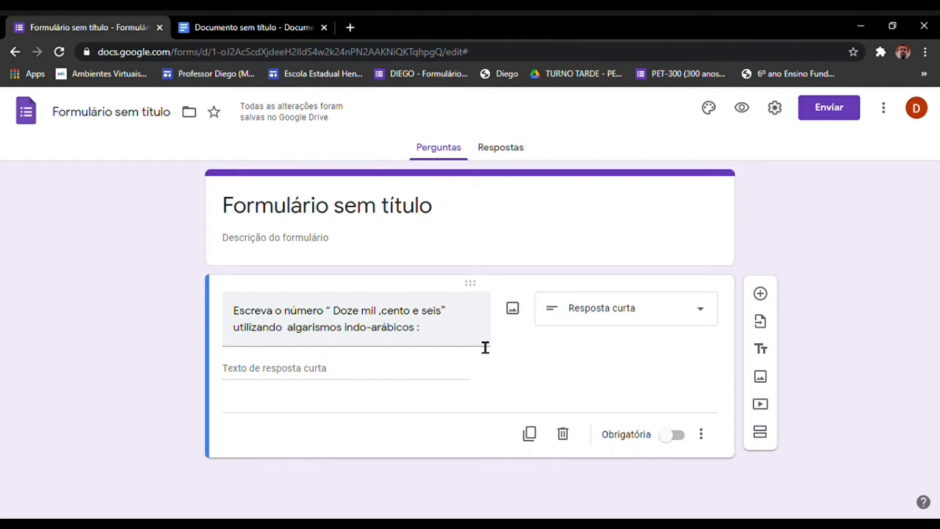
- Add a second question to the form and fill it with the document's line "Escreva como se lê o número 95 013 600 :"
click(760, 293)
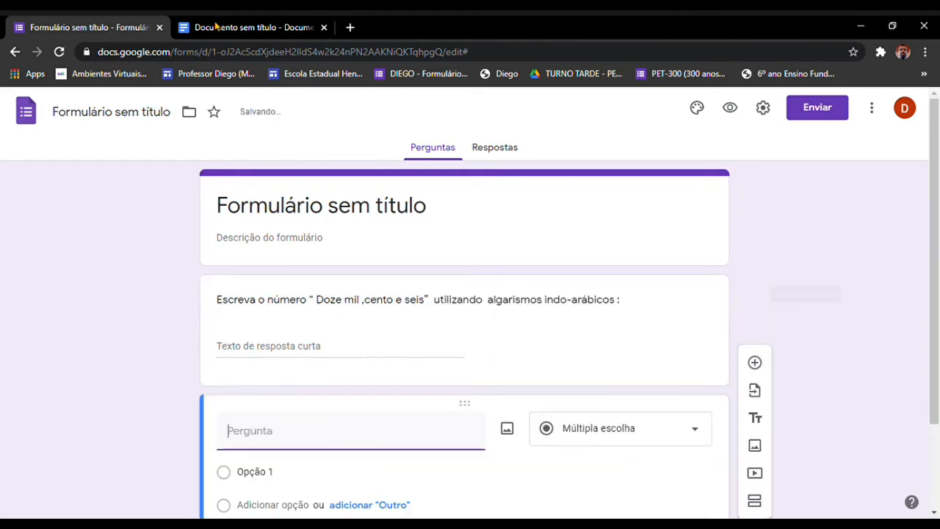
click(218, 28)
drag(498, 299, 269, 291)
key(ctrl+c)
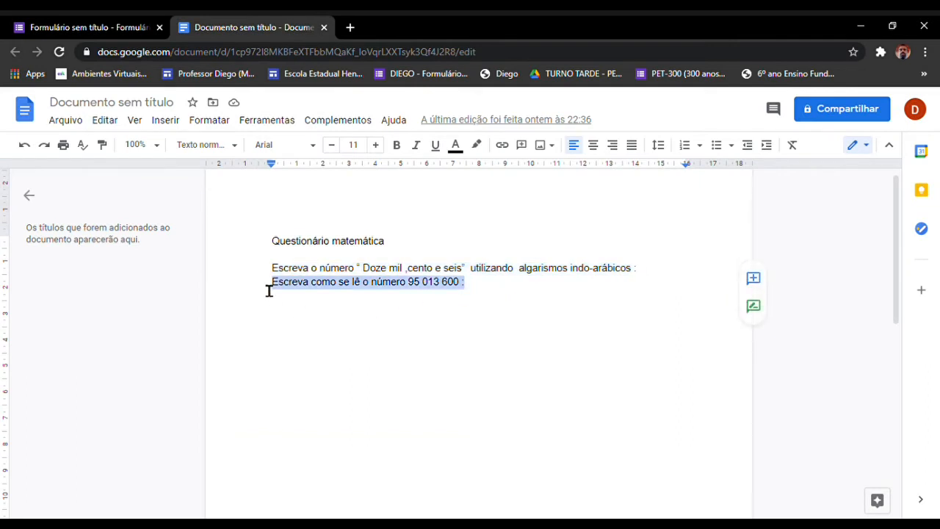
click(110, 25)
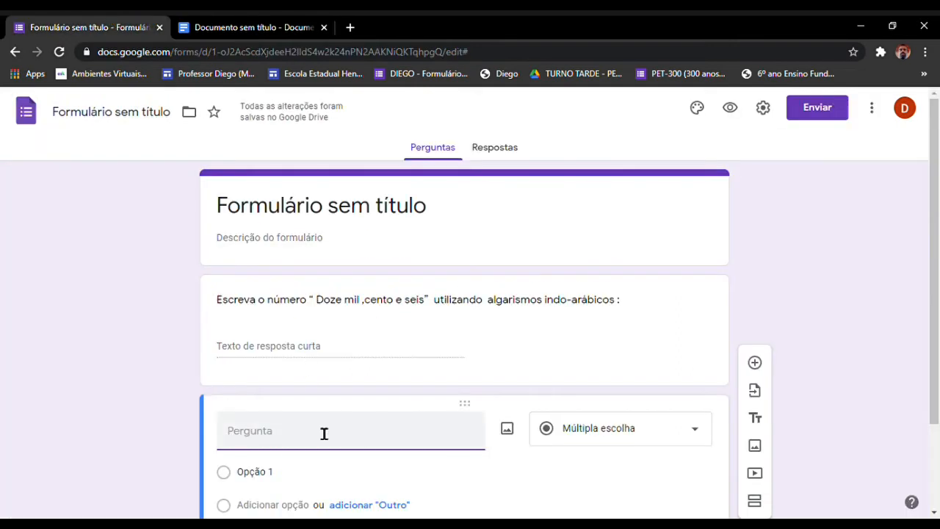
key(ctrl+v)
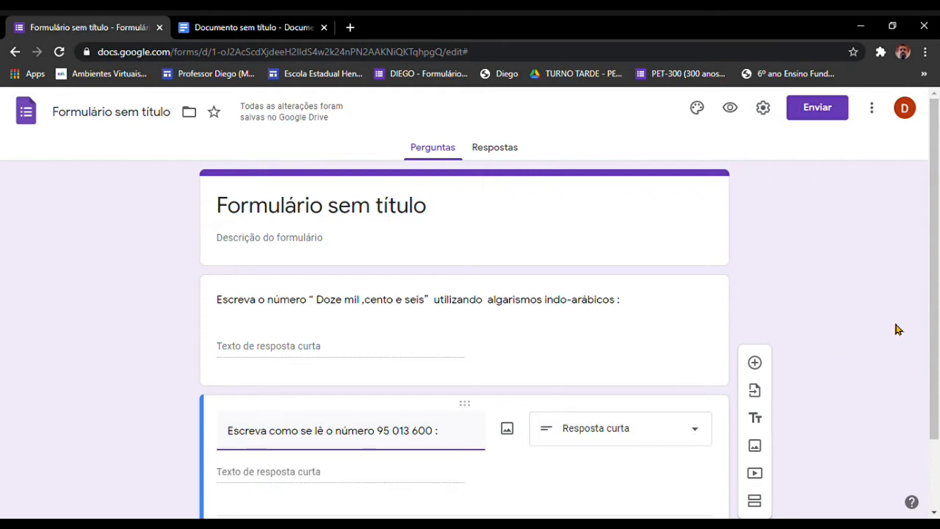
- Set the answer type of the "95 013 600" question to Parágrafo
drag(932, 332, 938, 379)
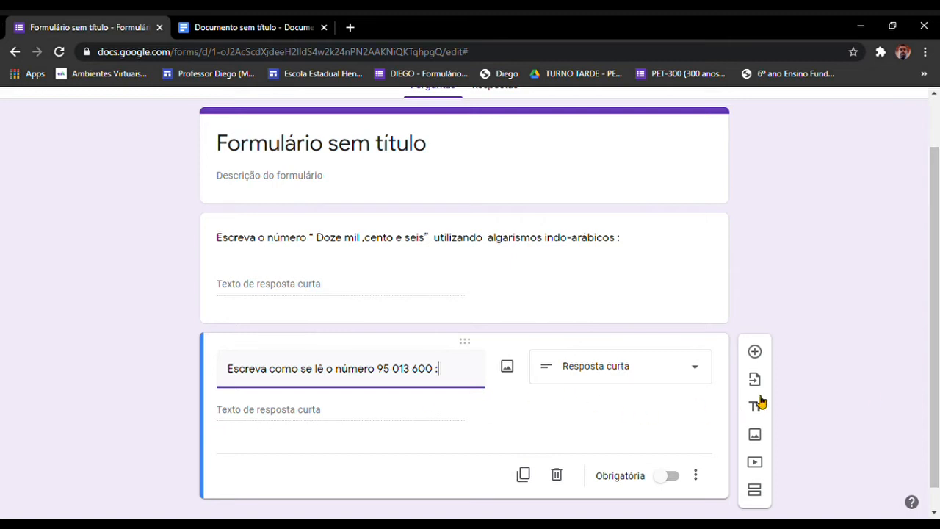
click(703, 371)
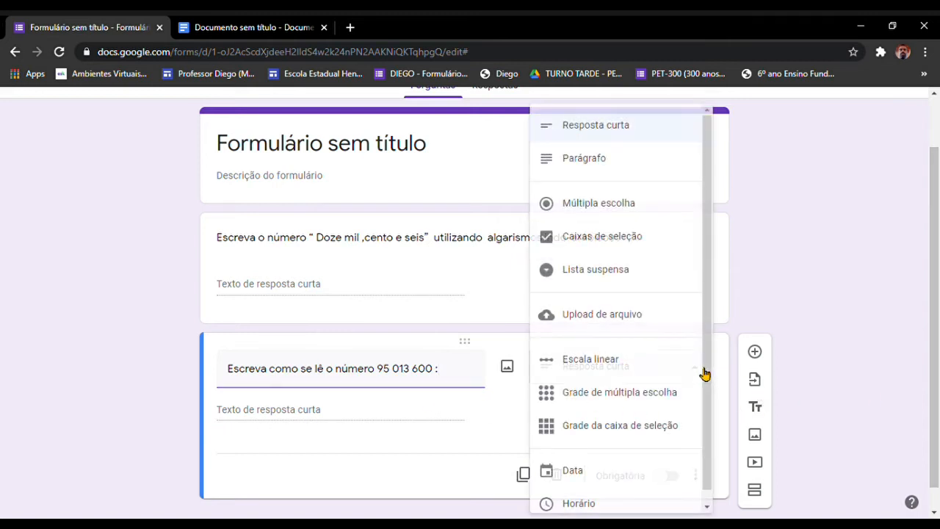
click(615, 171)
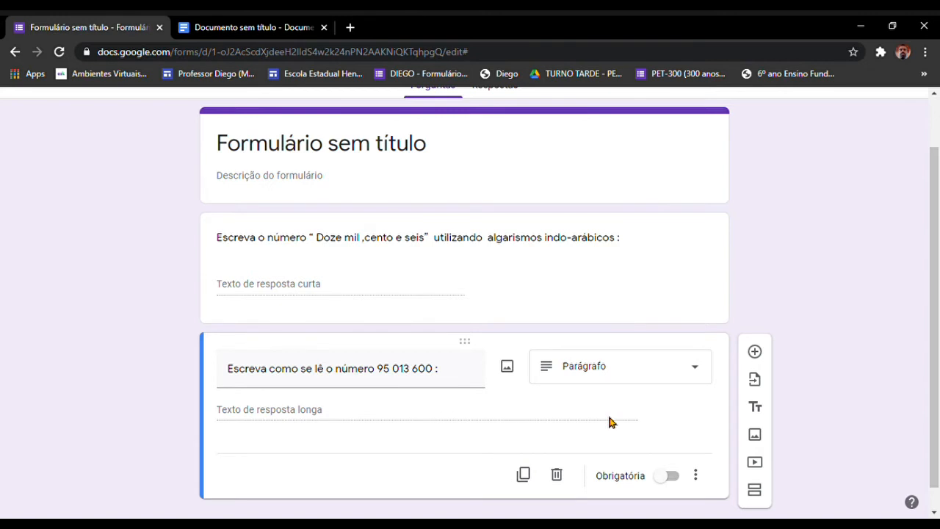
- Show the description field on the "Doze mil, cento e seis" question and hide it again
click(522, 278)
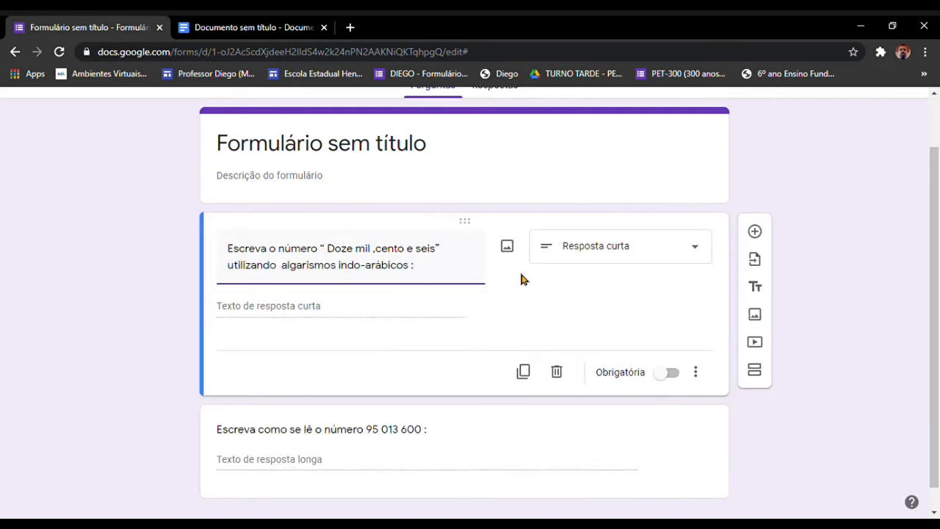
click(482, 445)
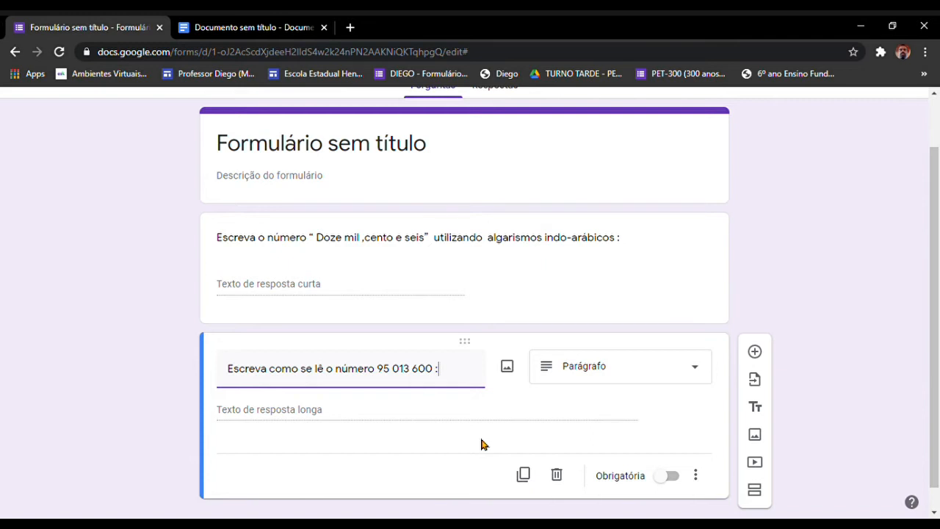
click(582, 283)
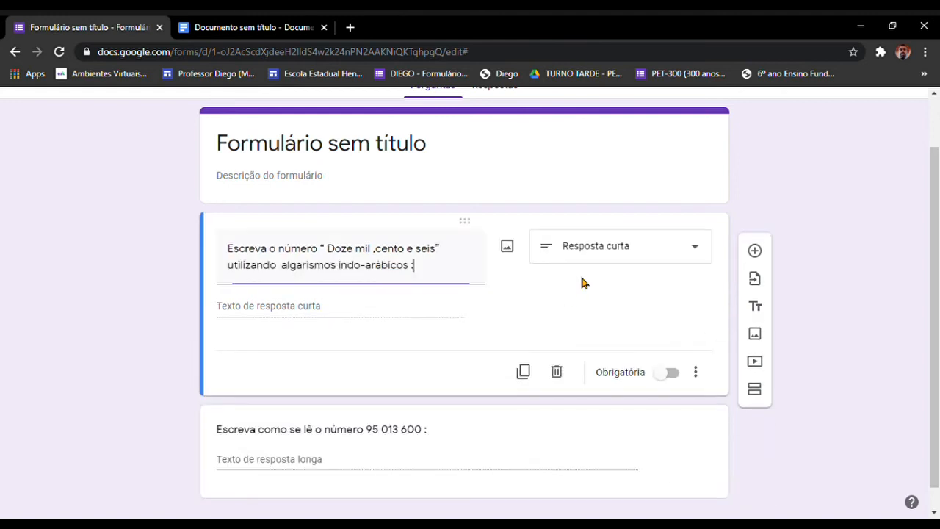
click(702, 373)
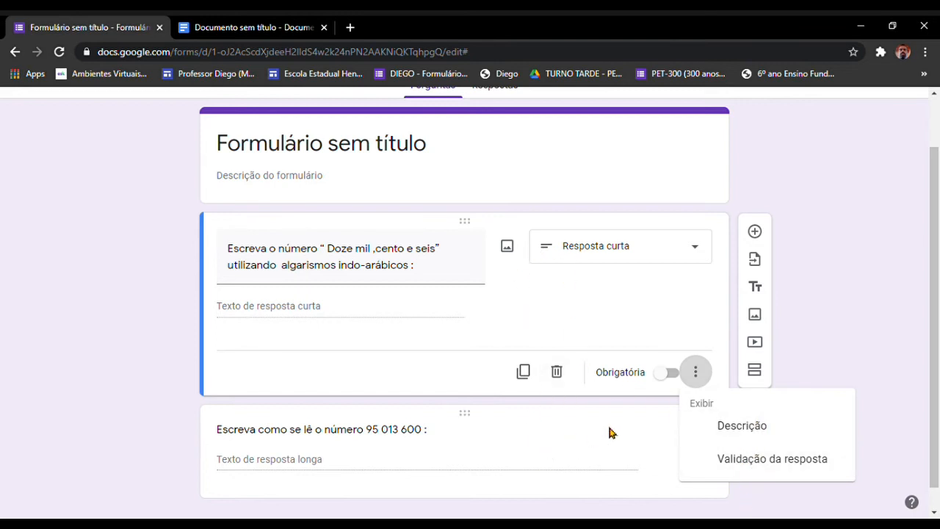
click(742, 430)
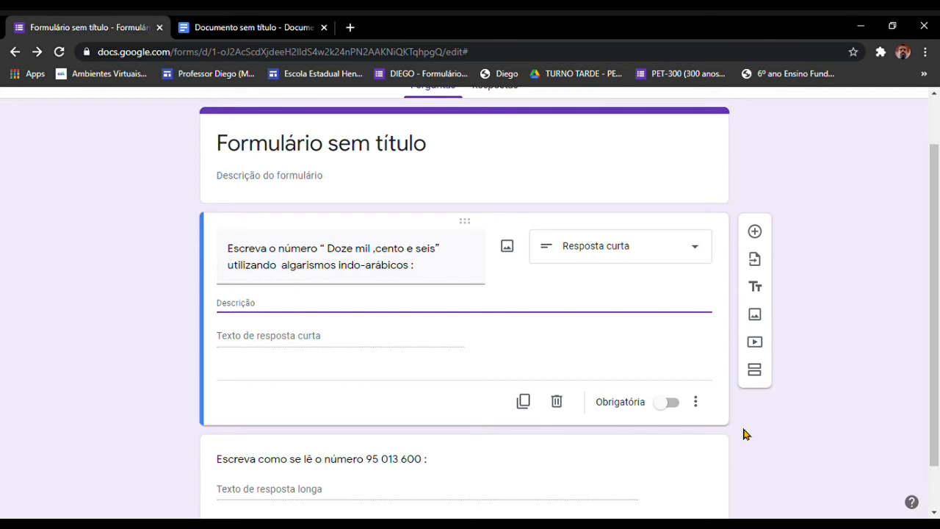
click(708, 407)
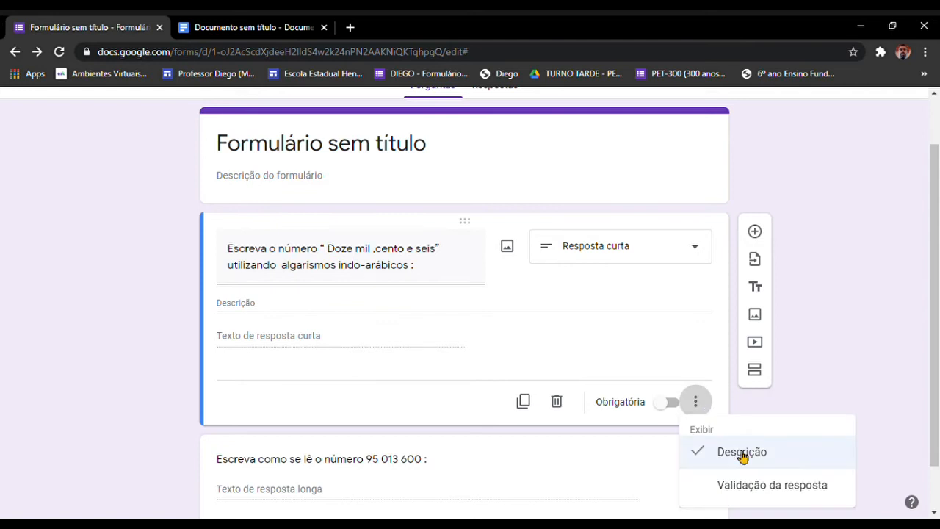
click(742, 452)
- Add response validation to the first question, requiring a Número with the condition Maior que 0
click(697, 372)
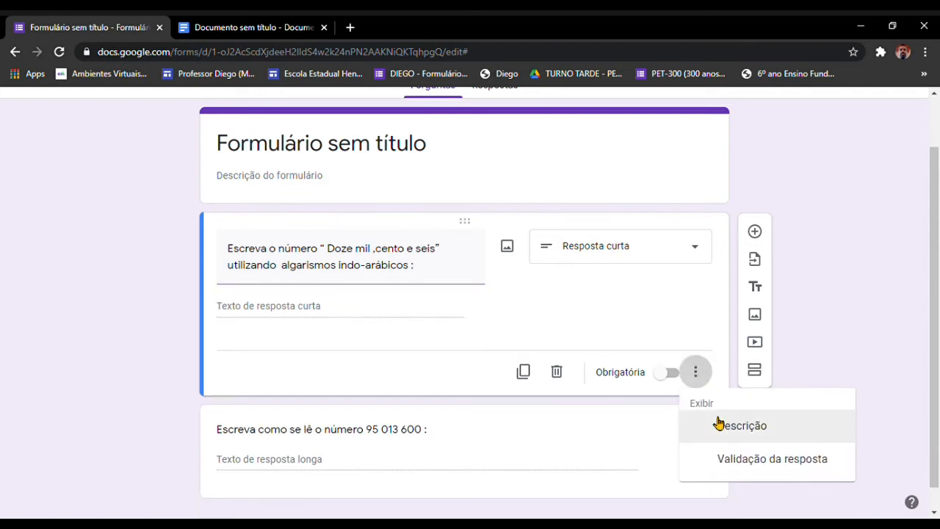
click(748, 459)
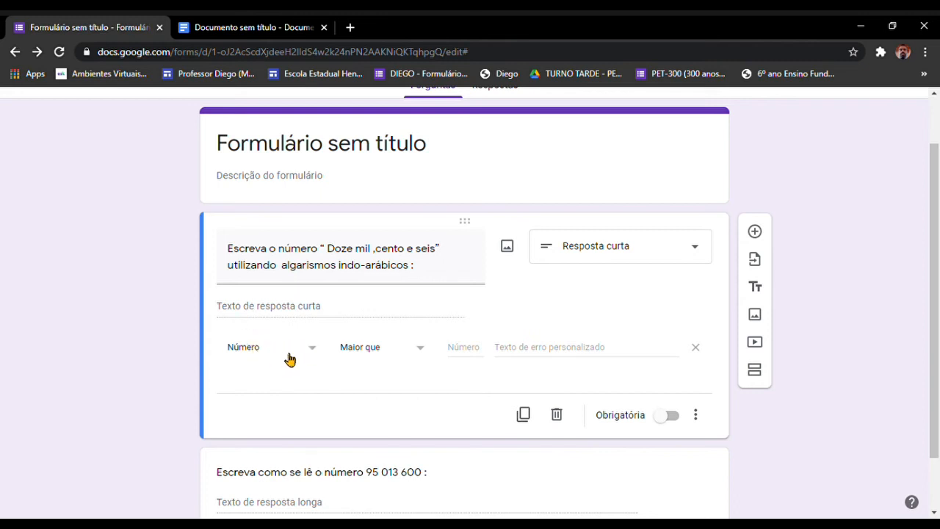
click(421, 348)
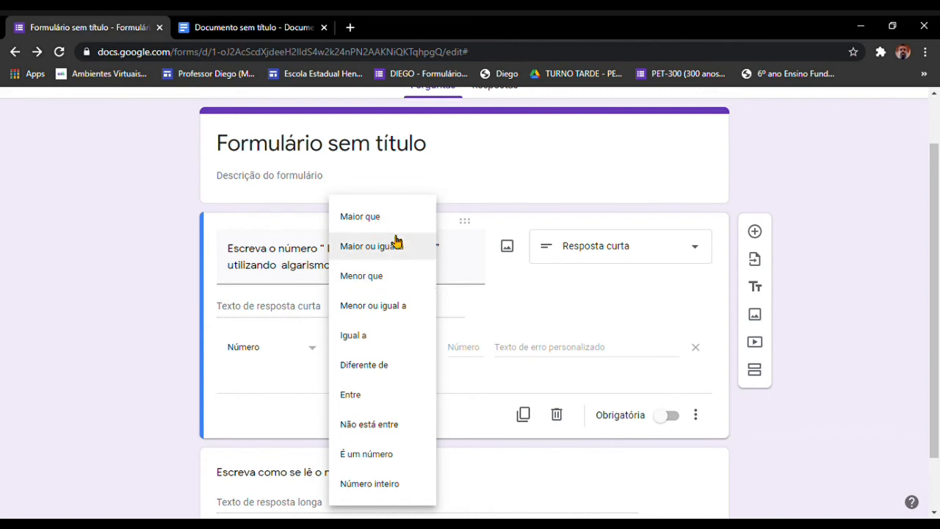
click(472, 353)
text(0)
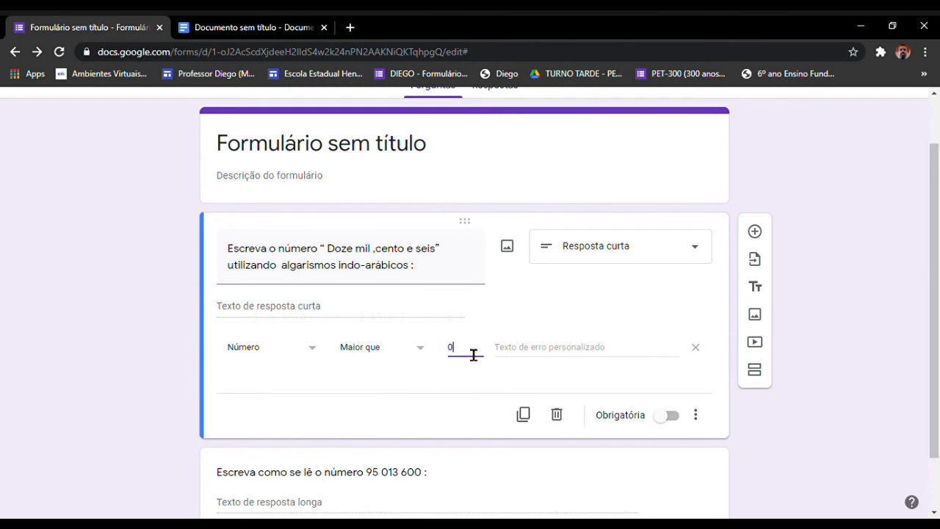
click(418, 352)
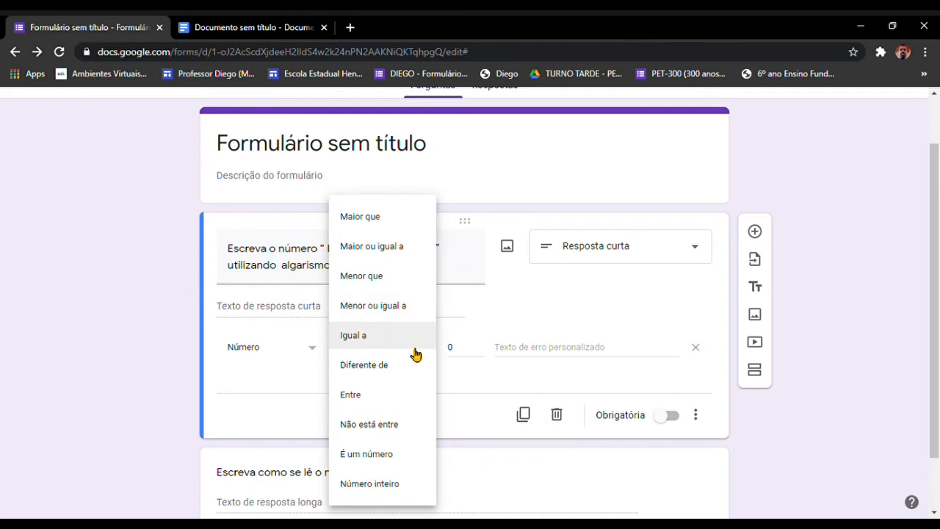
click(493, 373)
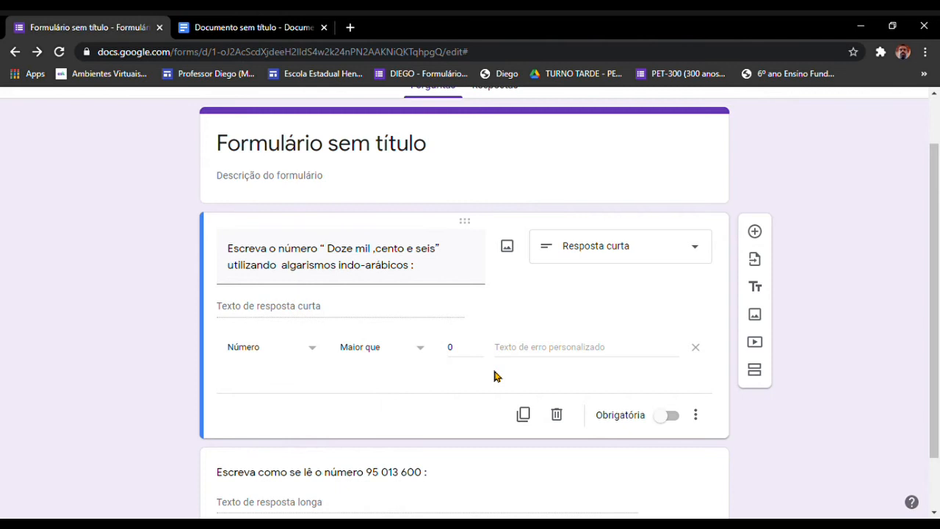
click(557, 360)
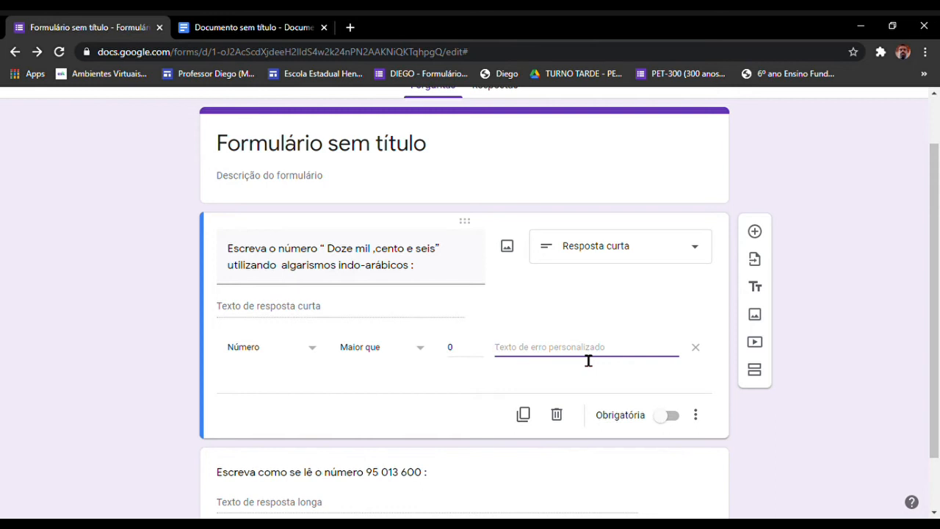
- Change the first question's number validation condition to É um número, and after that to Número inteiro
click(311, 356)
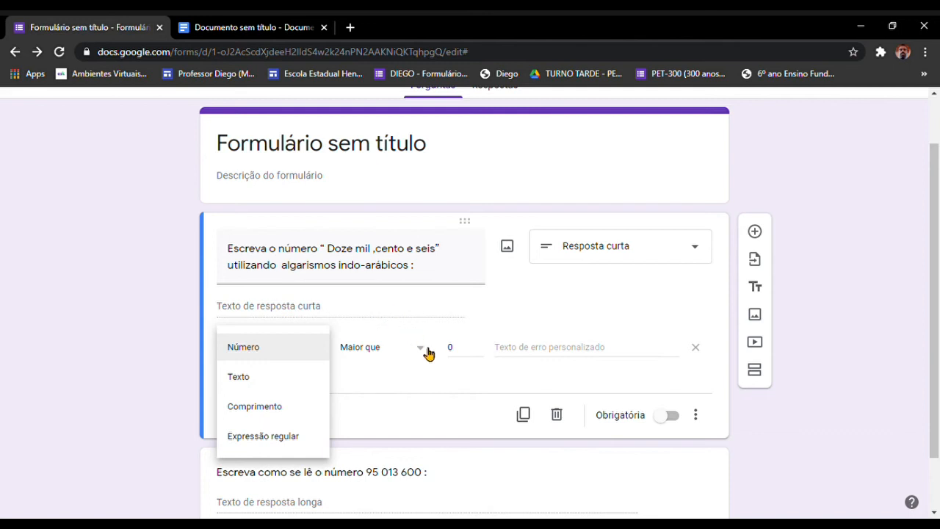
click(425, 349)
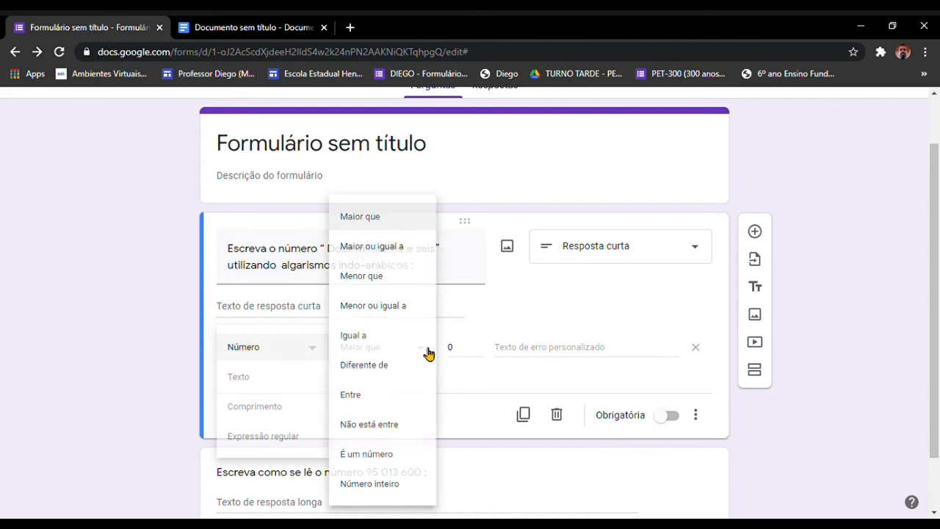
click(390, 453)
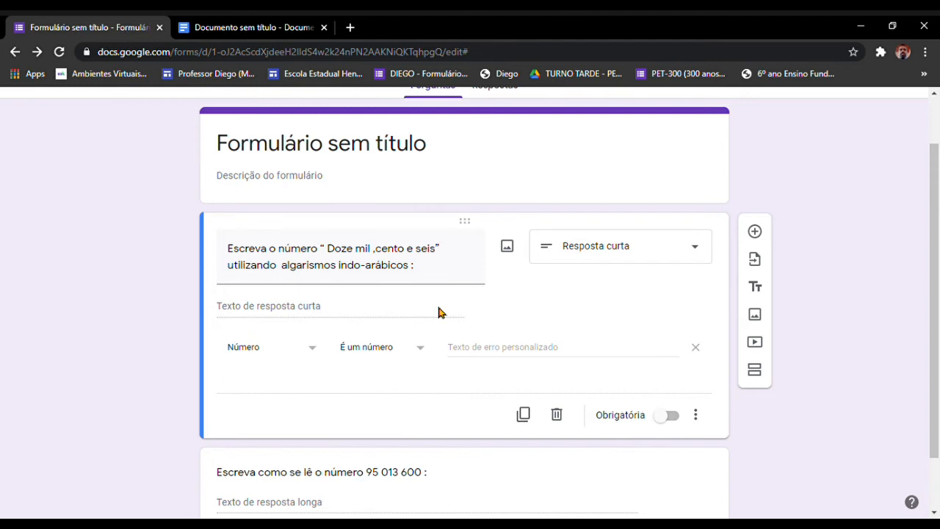
click(432, 351)
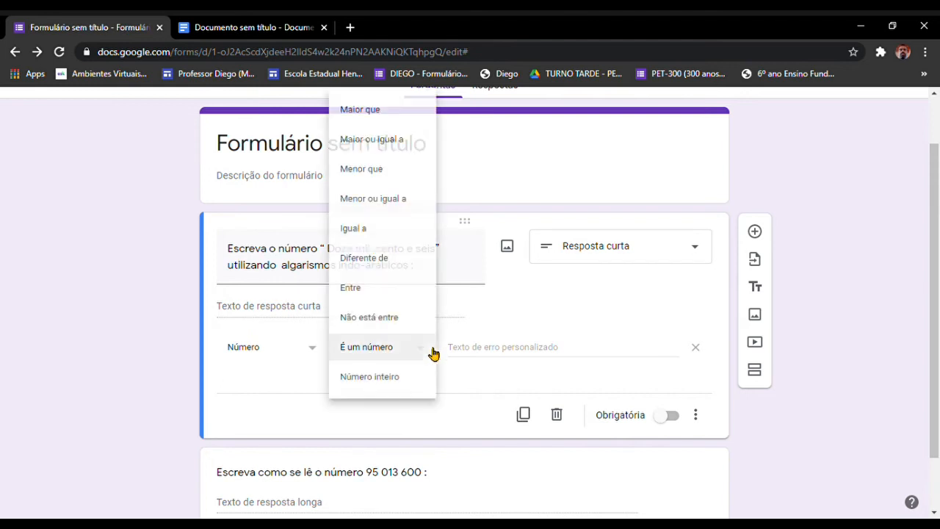
click(377, 379)
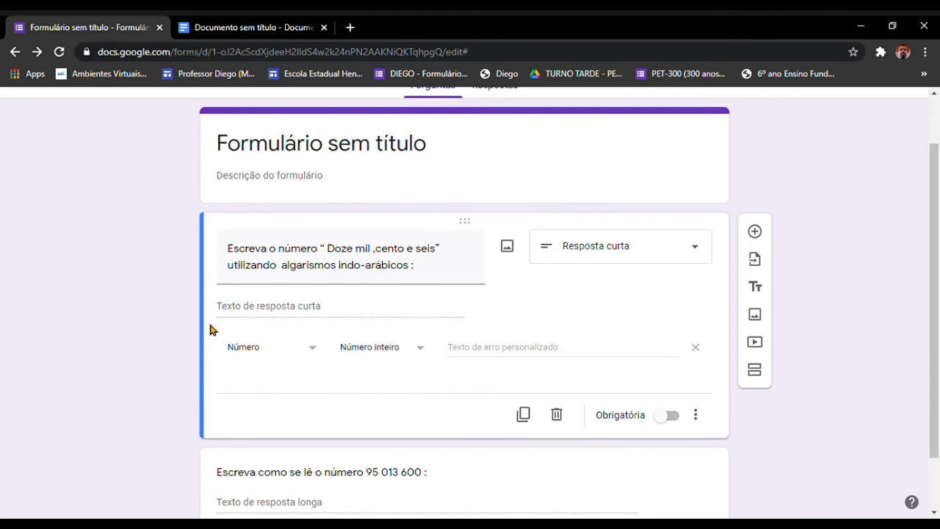
- Change the first question's response validation to Texto with the condition Não contém
click(320, 352)
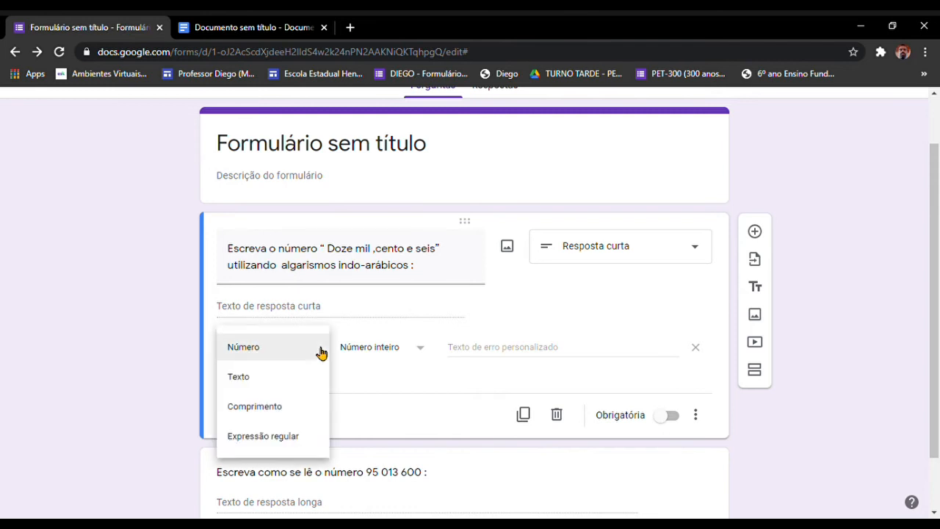
click(266, 381)
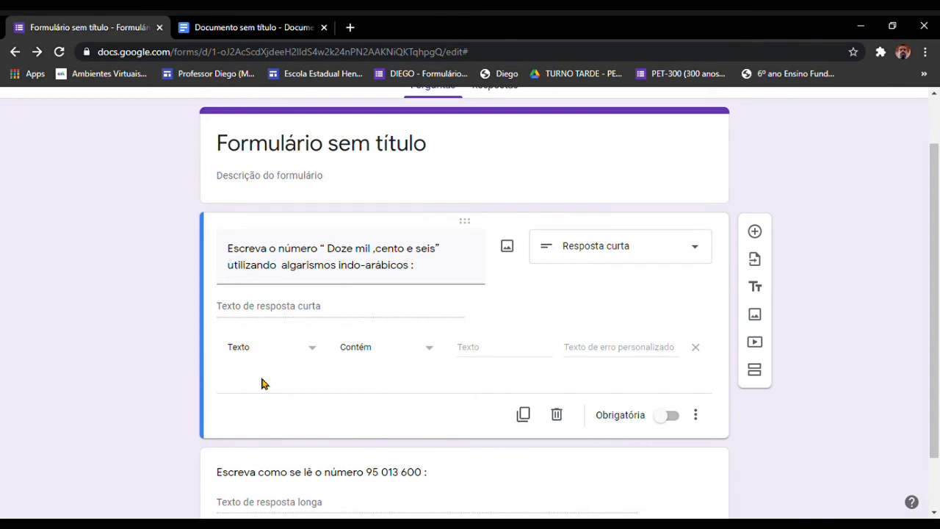
click(440, 353)
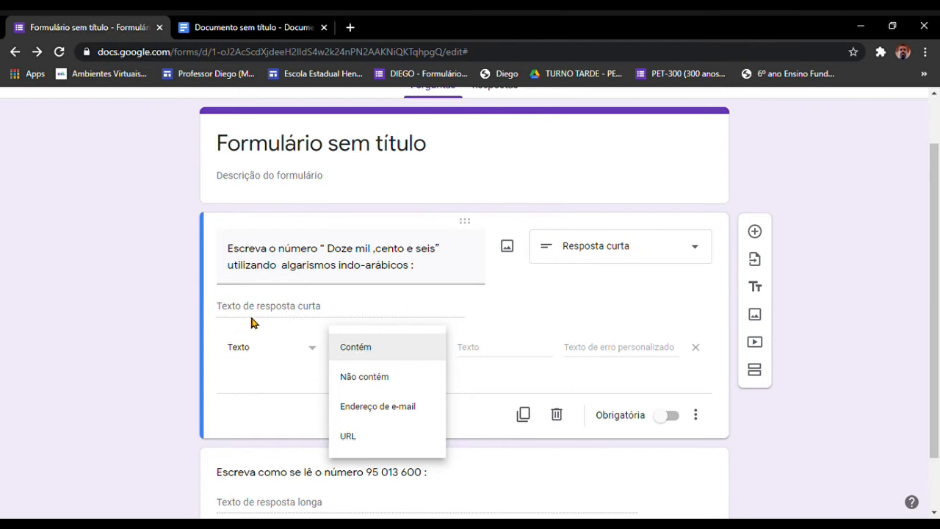
click(489, 357)
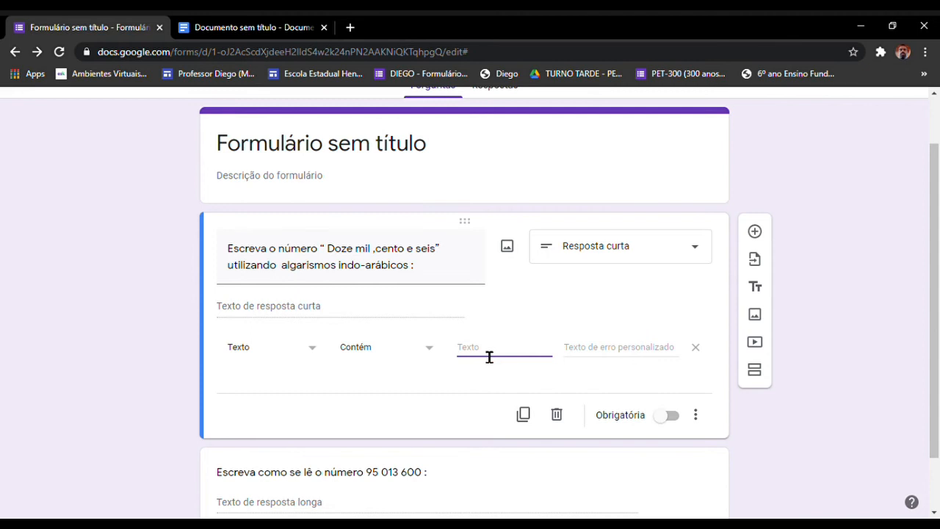
click(432, 355)
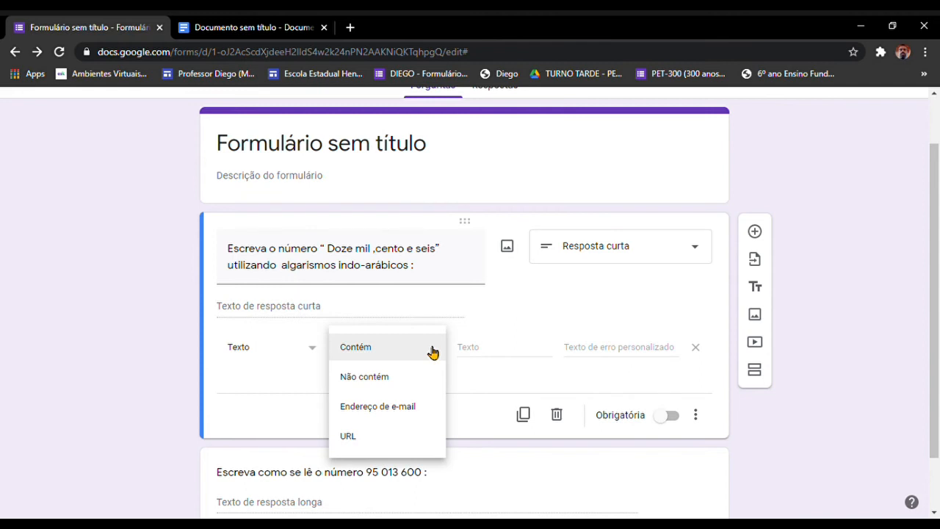
click(371, 376)
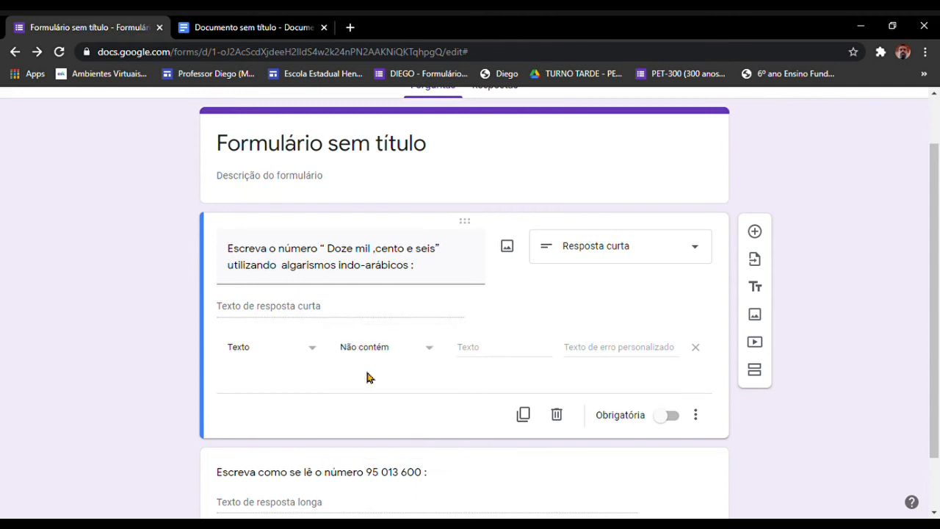
- Switch the first question's text validation condition to Endereço de e-mail, and after that to URL
click(432, 348)
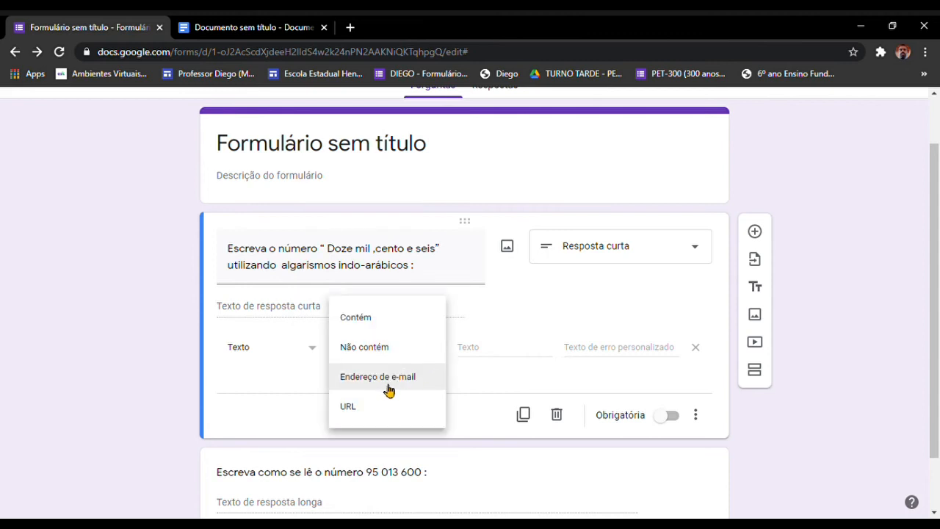
click(413, 376)
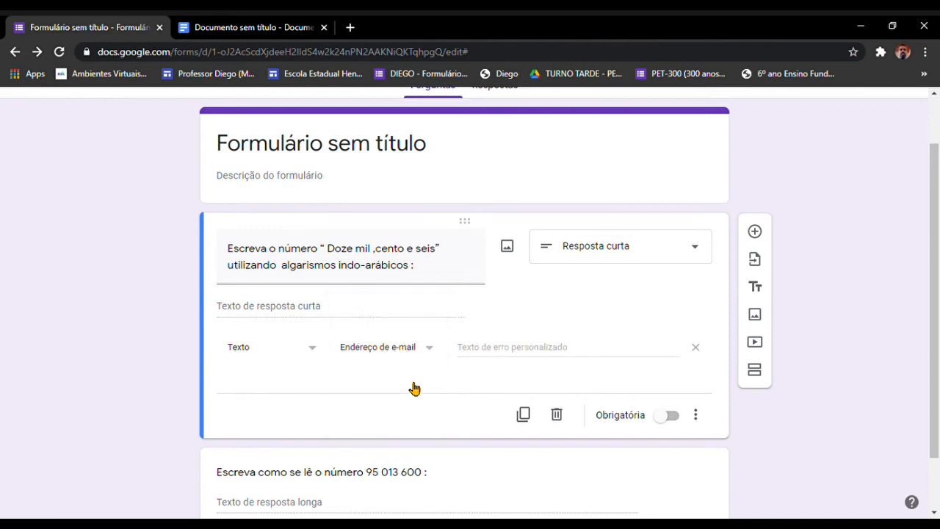
click(433, 348)
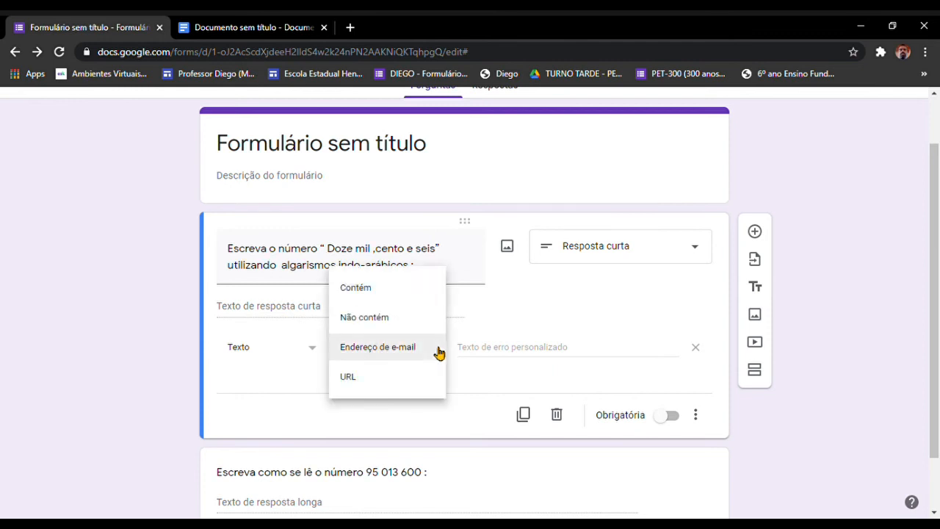
click(377, 381)
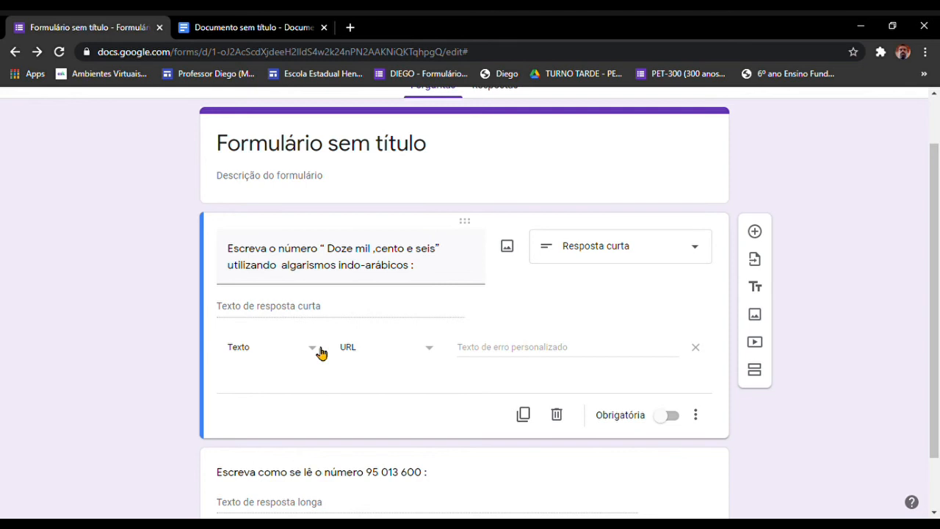
- Change the first question's validation to Comprimento with the condition Número mínimo de caracteres, leaving the number and error text empty
click(319, 351)
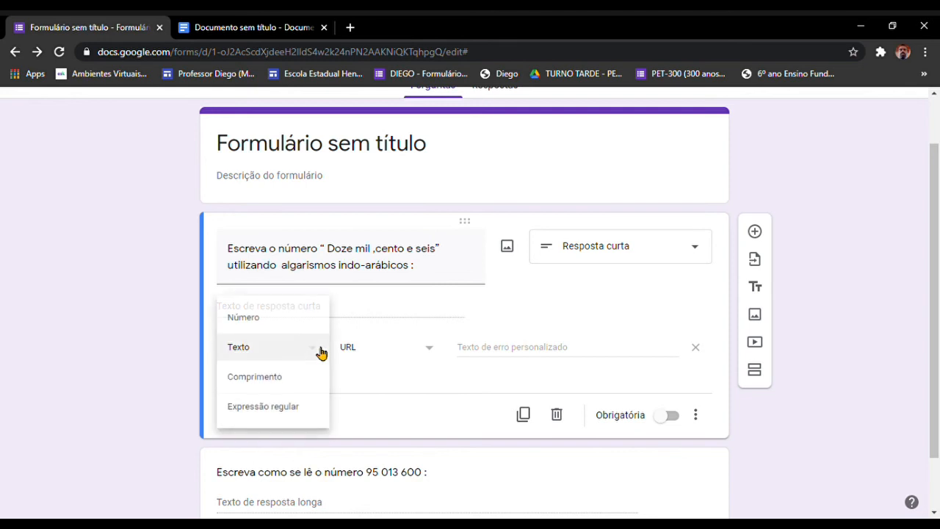
click(301, 380)
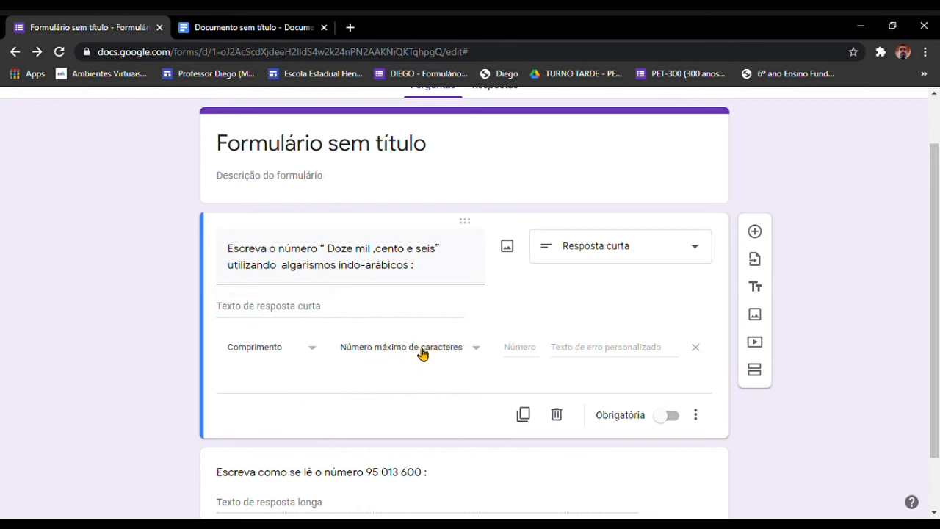
click(478, 357)
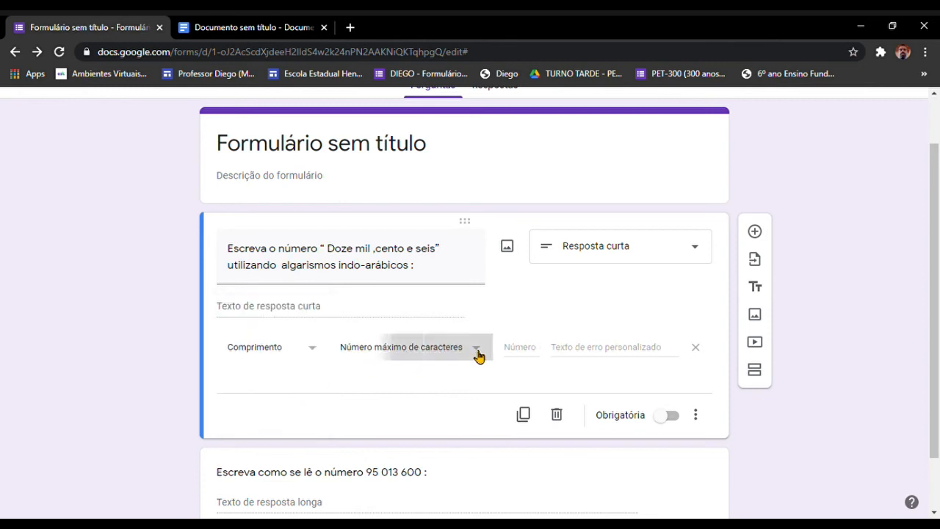
click(439, 377)
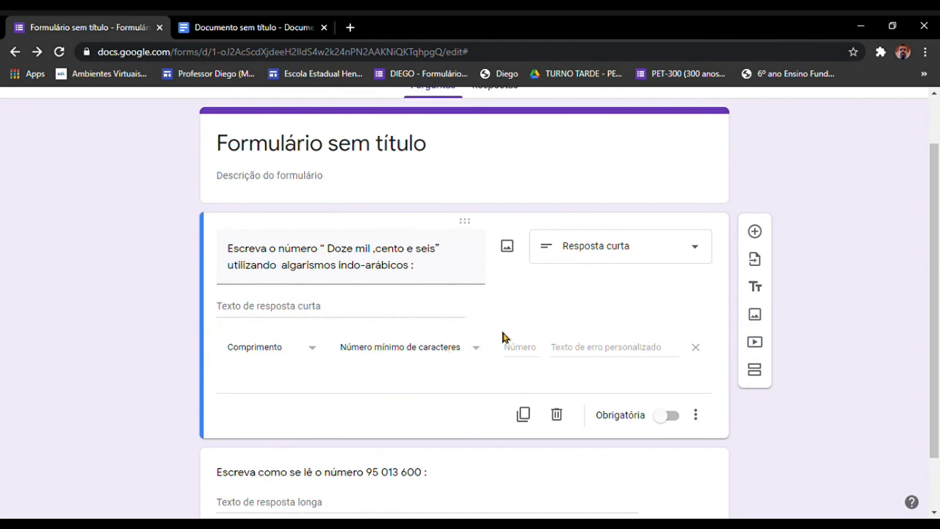
click(538, 357)
click(587, 359)
- Change the first question's validation to Expressão regular and look through its conditions, keeping Contém
click(314, 350)
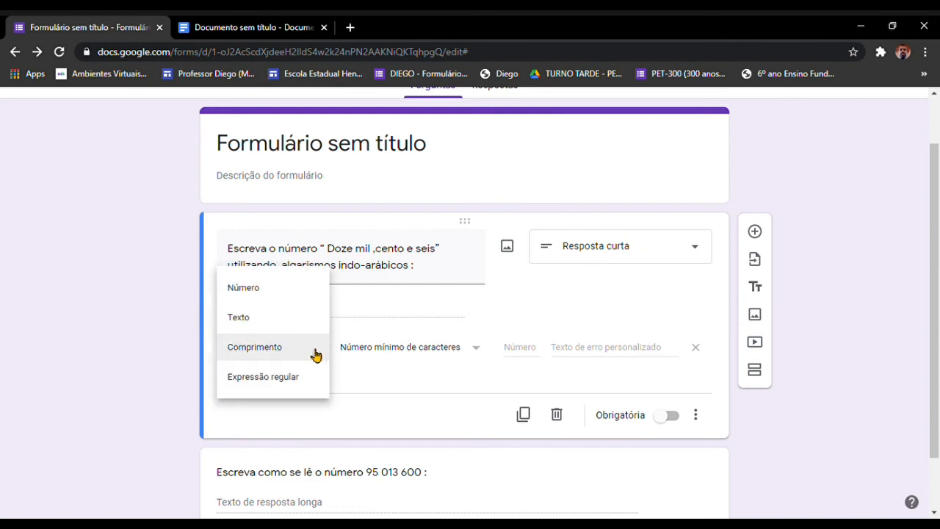
click(282, 381)
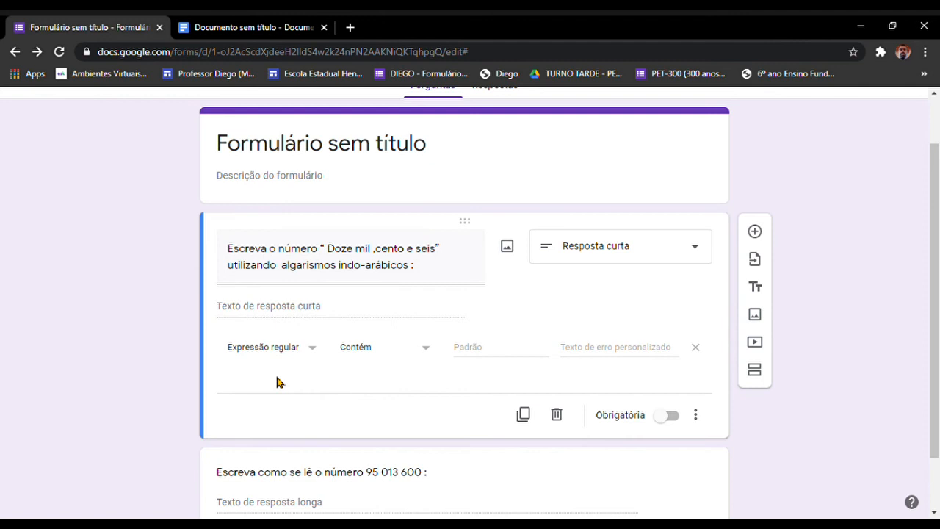
click(429, 348)
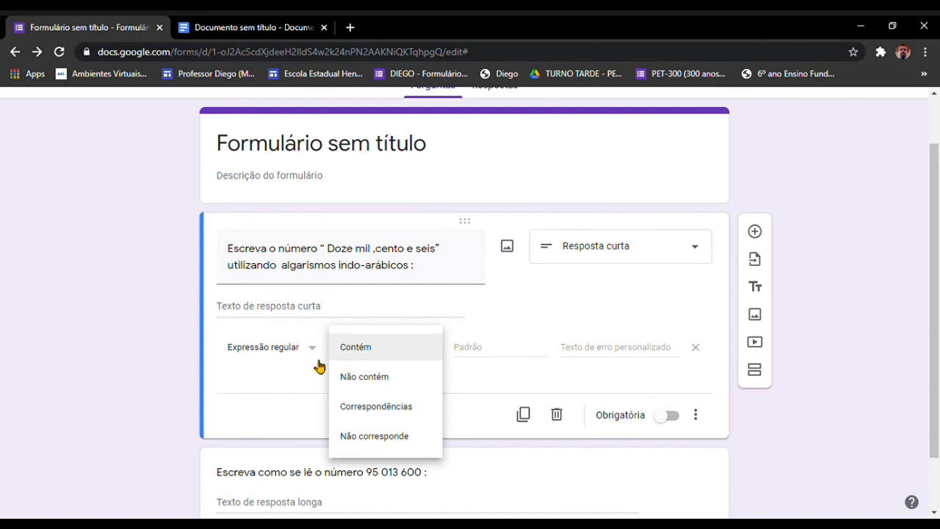
click(480, 356)
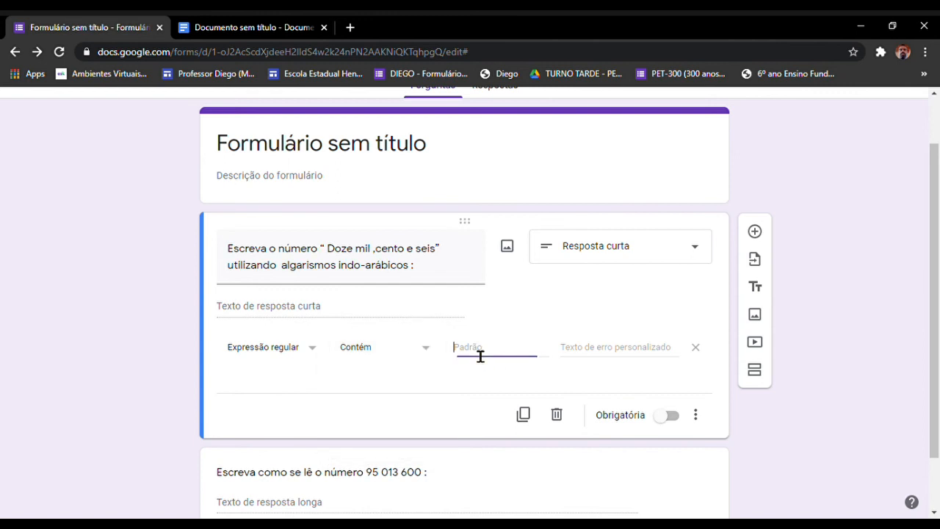
click(425, 350)
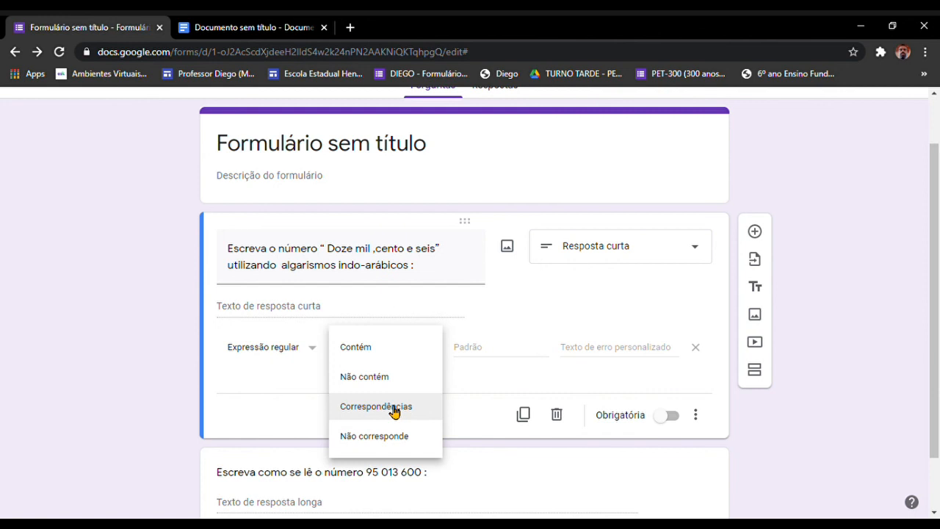
click(493, 391)
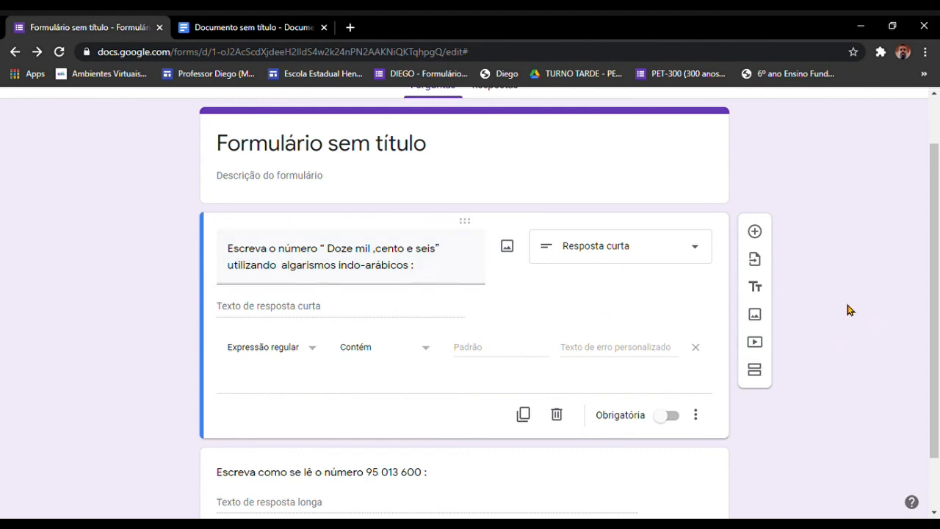
- Add response validation to the "95 013 600" question and set its type to Expressão regular
scroll(935, 277, down, 2)
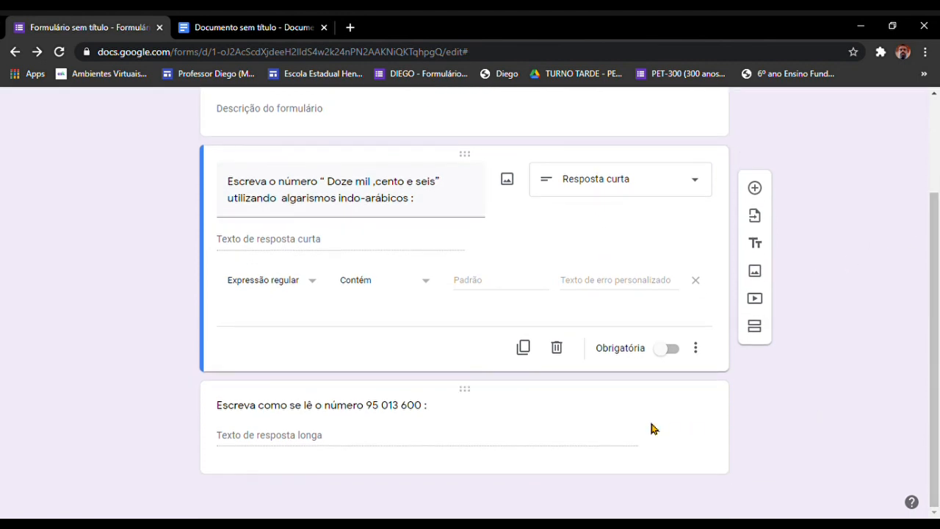
click(651, 427)
click(696, 451)
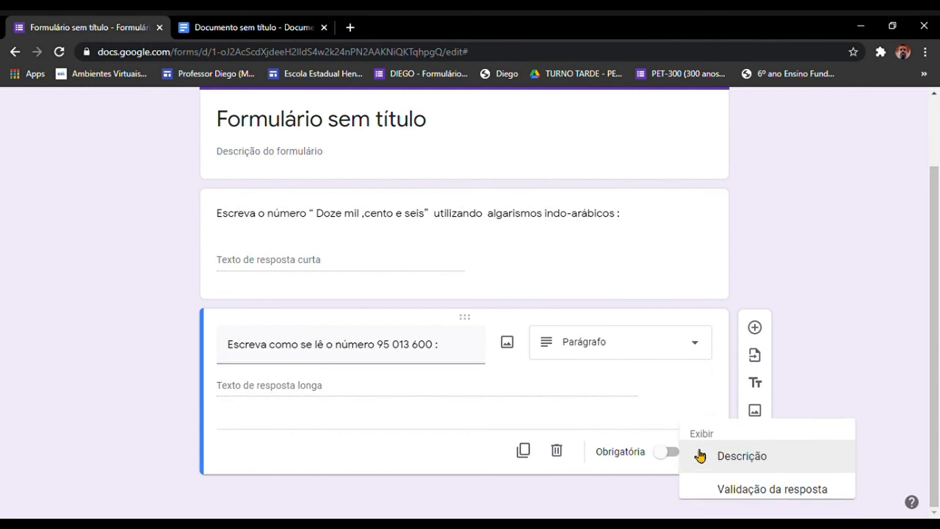
click(731, 486)
click(315, 428)
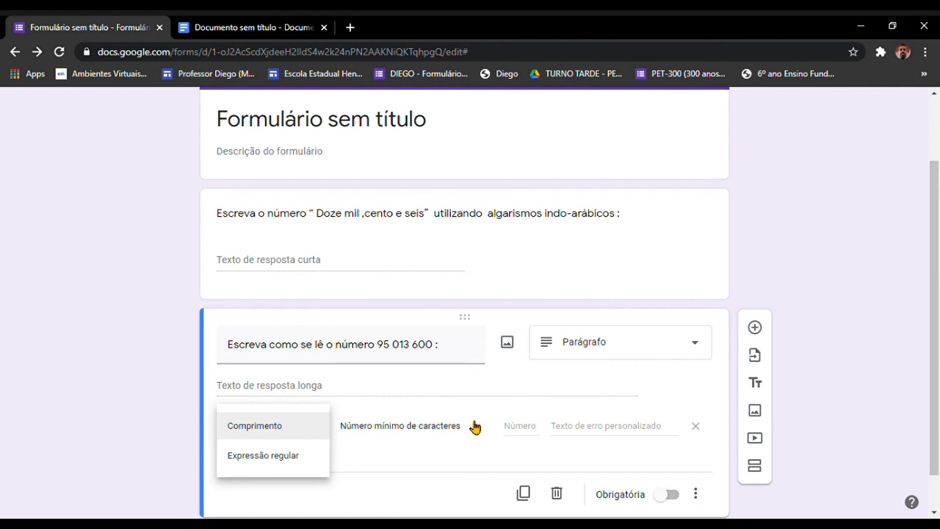
click(262, 456)
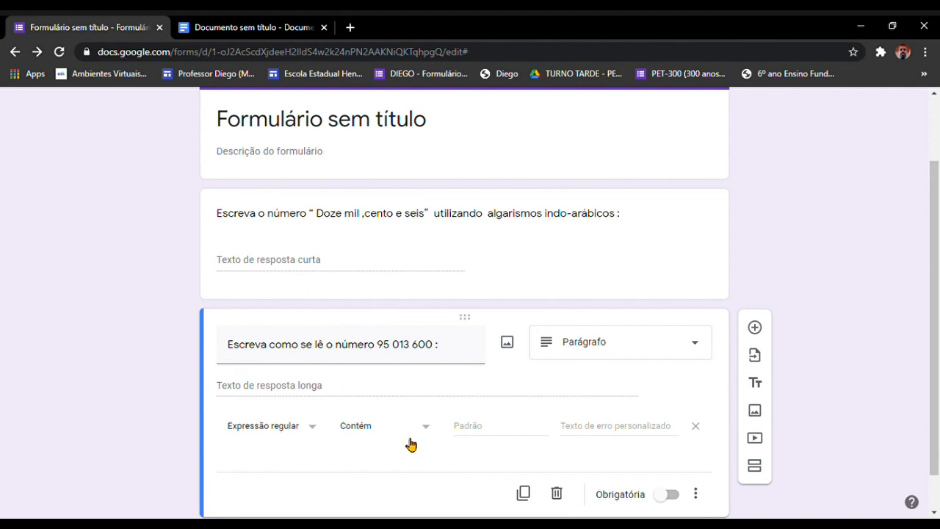
- Examine the condition, pattern and validation type options available for the "95 013 600" paragraph question
click(434, 426)
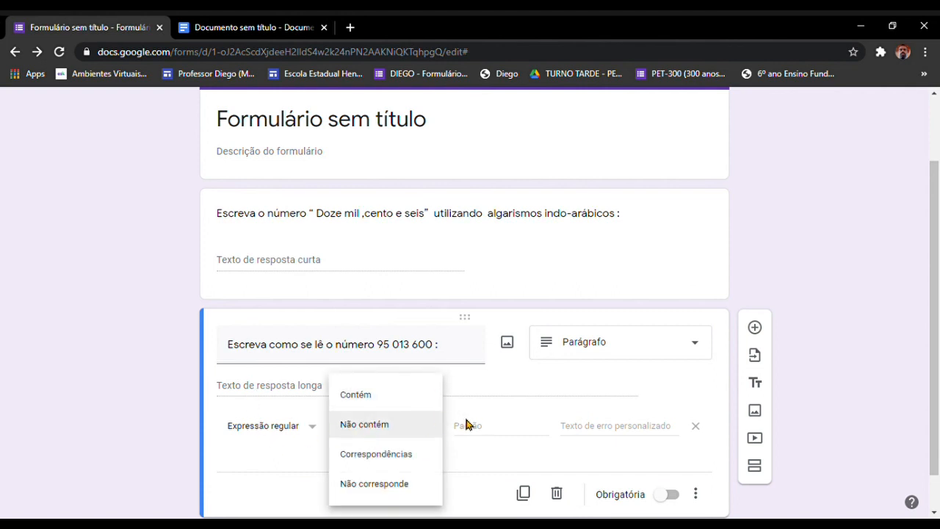
click(494, 438)
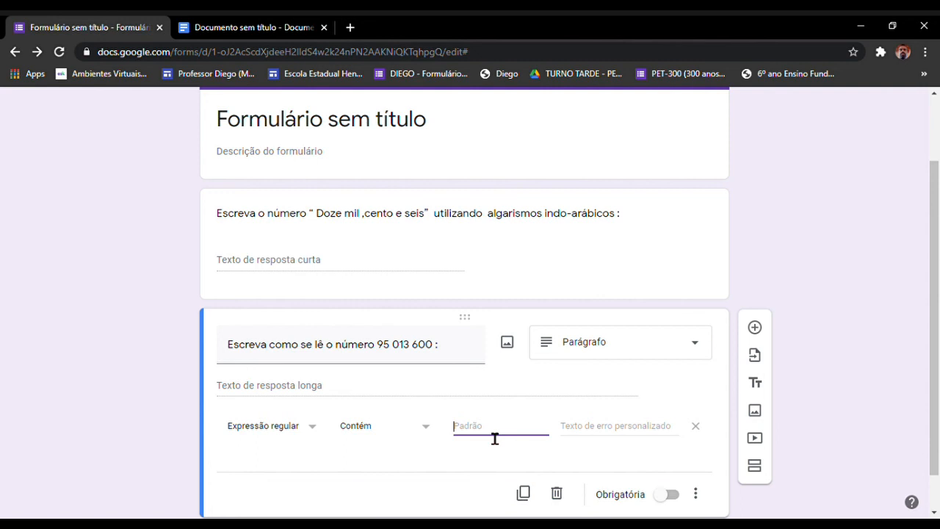
click(318, 427)
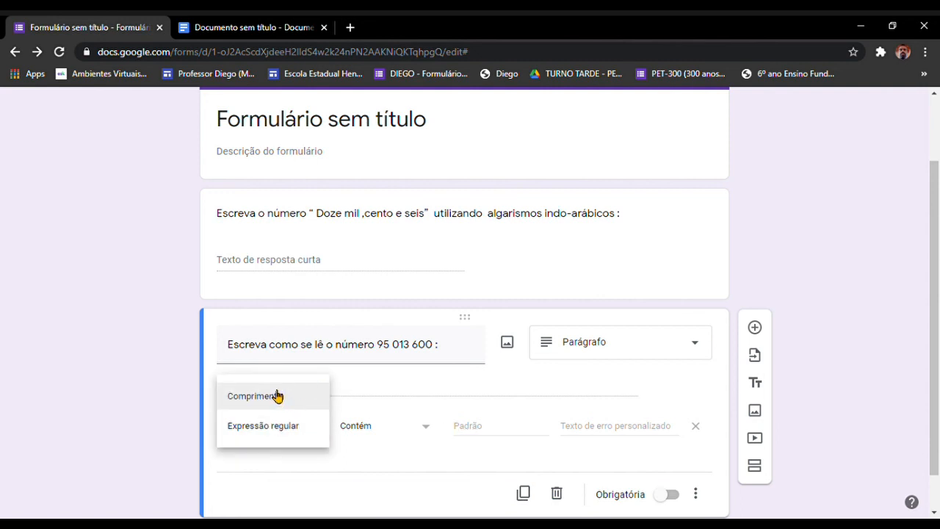
click(394, 454)
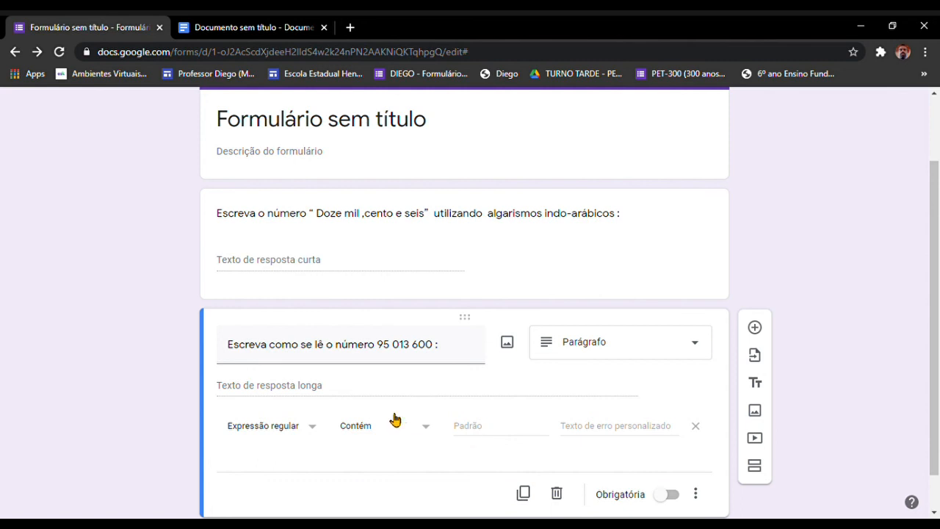
click(317, 434)
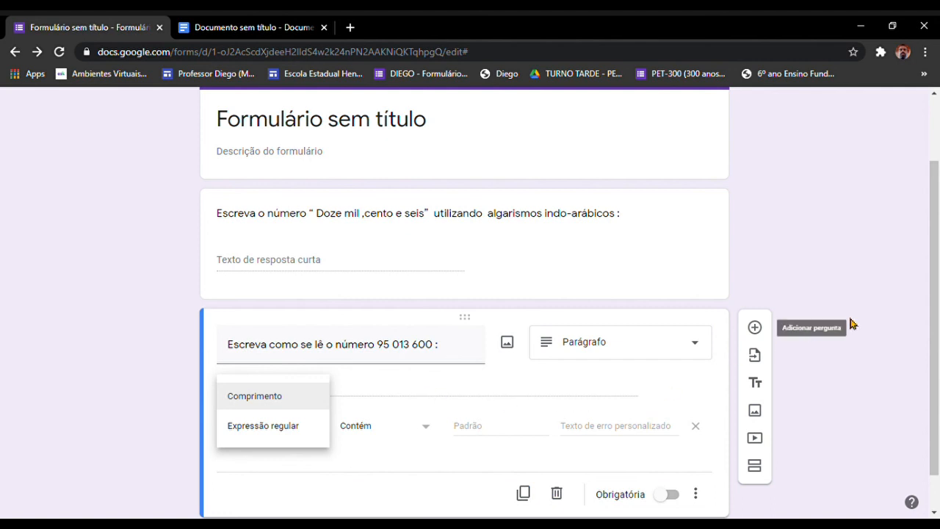
scroll(937, 318, down, 1)
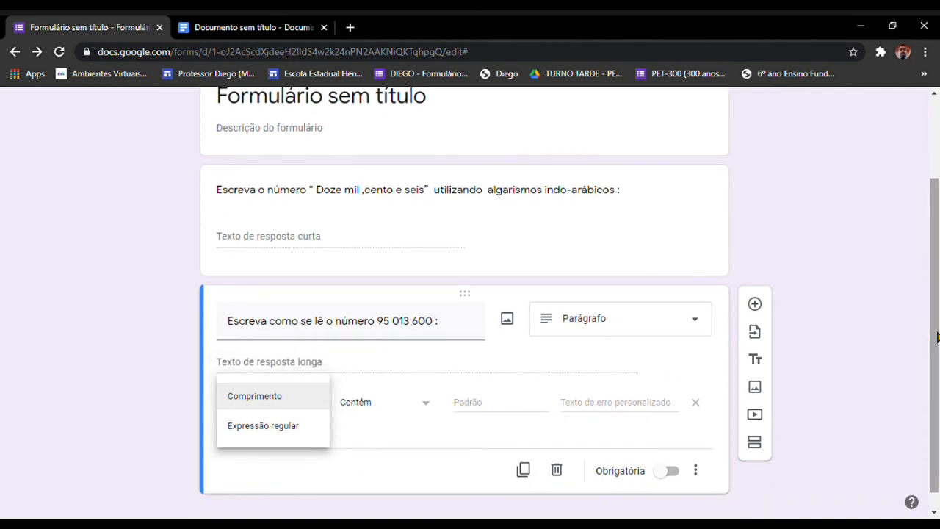